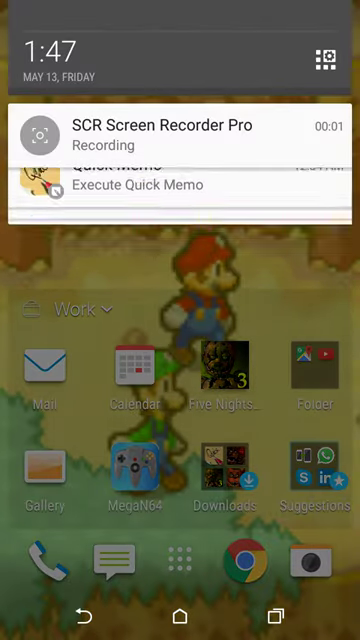
# - Dismiss the notification shade and turn on Do Not Disturb for one hour
pyautogui.moveTo(180, 450); pyautogui.dragTo(180, 100)
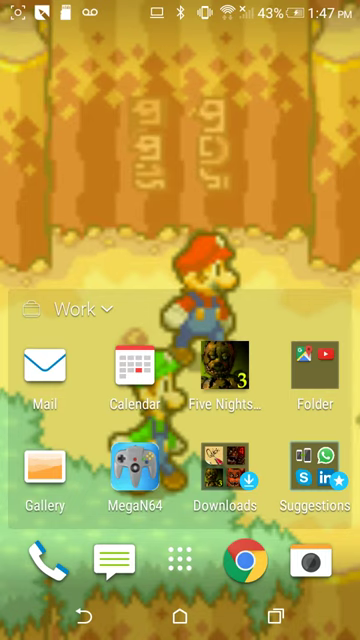
pyautogui.press('XF86AudioRaiseVolume')
pyautogui.click(50, 178)
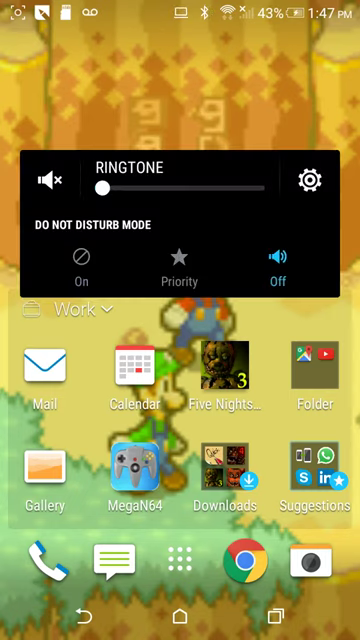
pyautogui.click(81, 256)
pyautogui.click(278, 256)
pyautogui.click(81, 256)
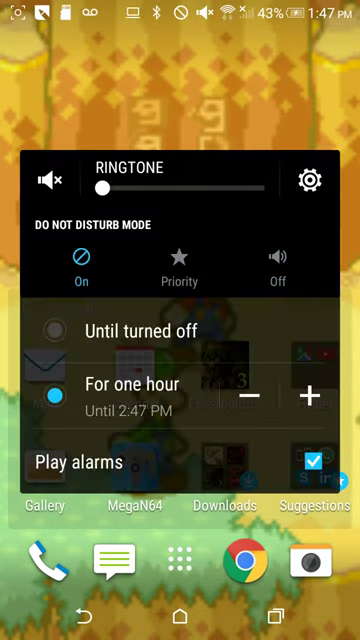
# - Switch the home widget to Recent downloads and swipe through the downloaded apps
pyautogui.press('XF86AudioRaiseVolume')
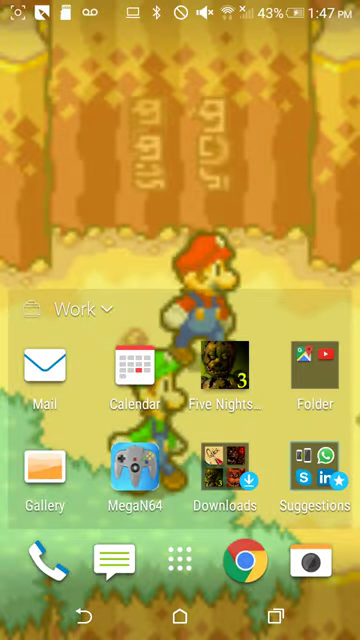
pyautogui.click(85, 309)
pyautogui.moveTo(100, 420); pyautogui.dragTo(250, 420)
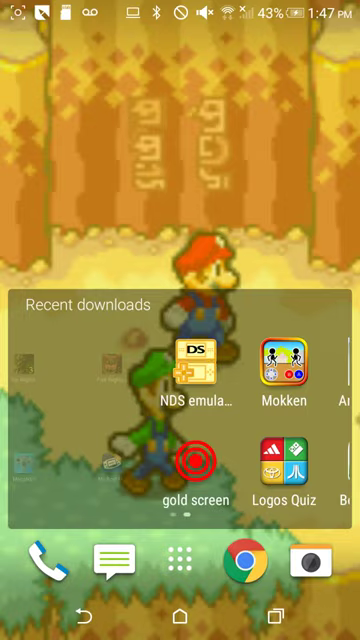